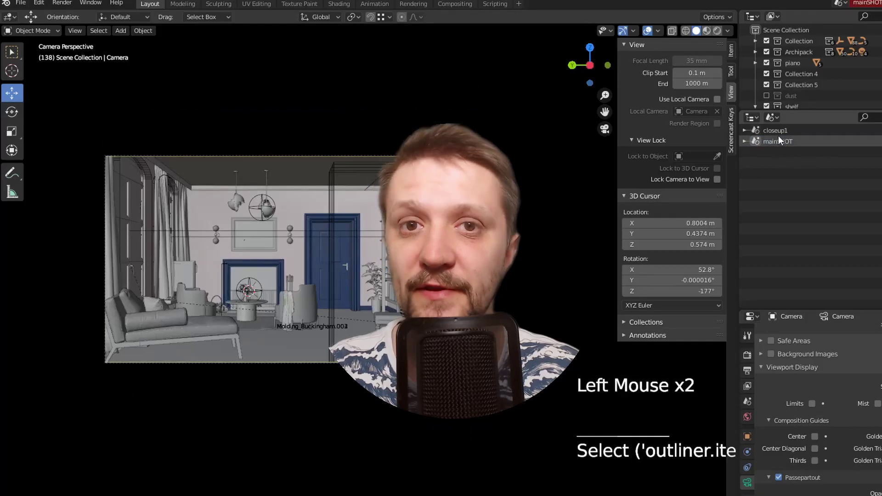
Preview the closeup1 scene's vase close-up, switch back to mainSHOT, and select the molding.
left_click(776, 132)
left_click(776, 131)
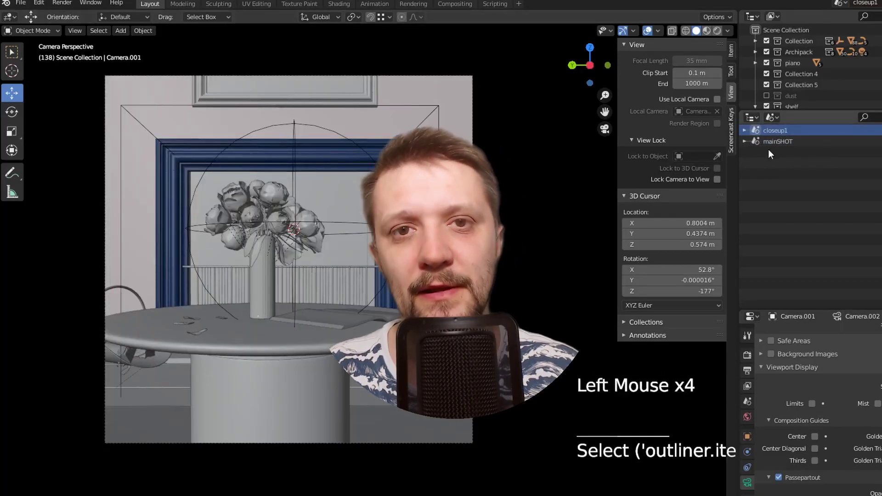
left_click(776, 143)
left_click(188, 187)
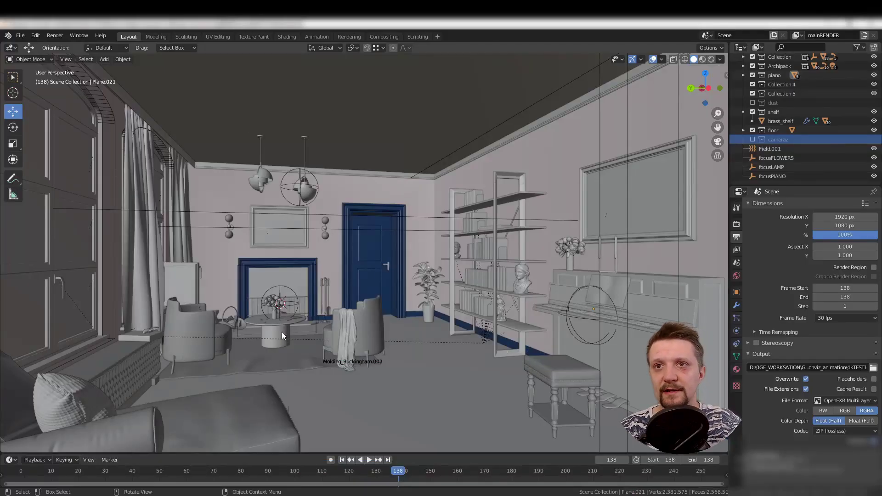
Browse the View > Cameras options, then bring up the Add menu with Shift+A.
left_click(63, 58)
mouse_move(102, 151)
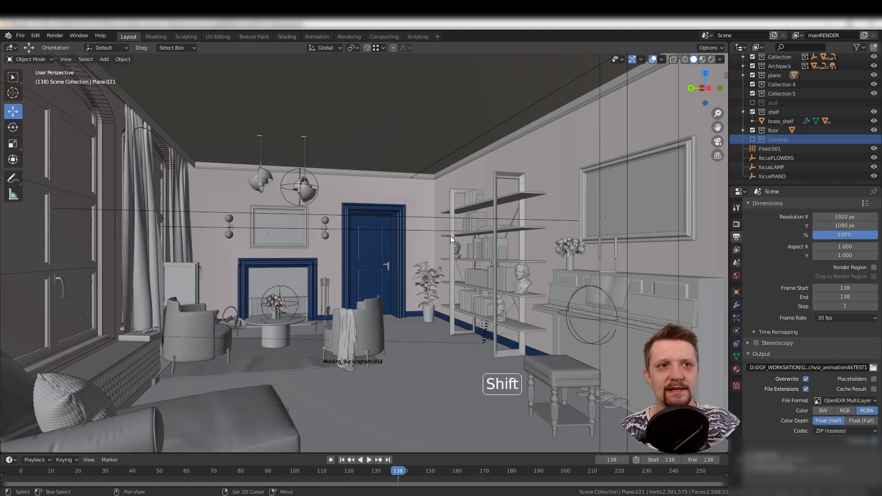
key("shift+a")
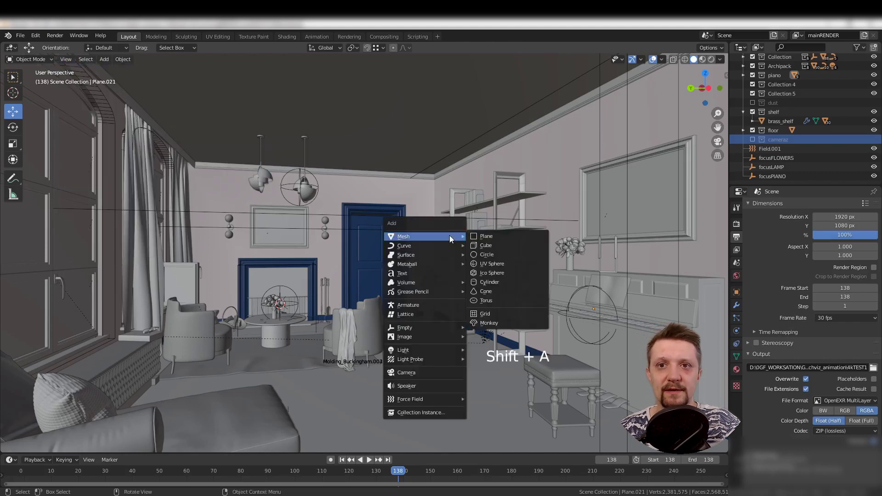
Add a Camera object at the 3D cursor beside the round table.
left_click(413, 373)
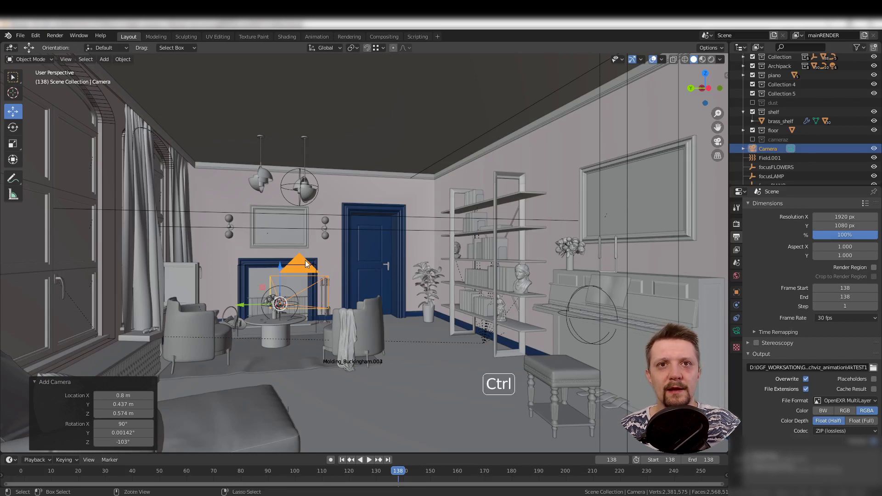
Make the new camera the active scene camera and enable Lock Camera to View.
key("ctrl+KP_0")
scroll(329, 256, "down", 3)
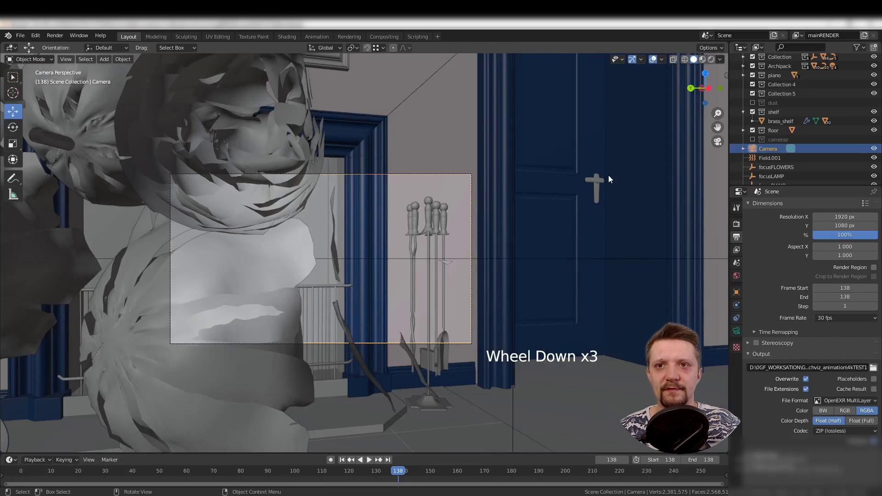
left_click(727, 75)
left_click(724, 111)
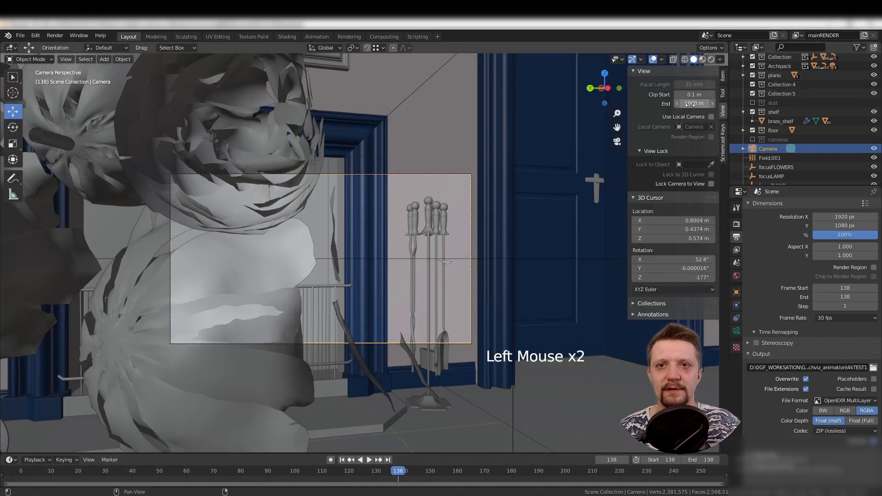
left_click(712, 184)
Orbit, dolly and pan the camera into a straight-on wide shot of the room.
scroll(471, 215, "down", 5)
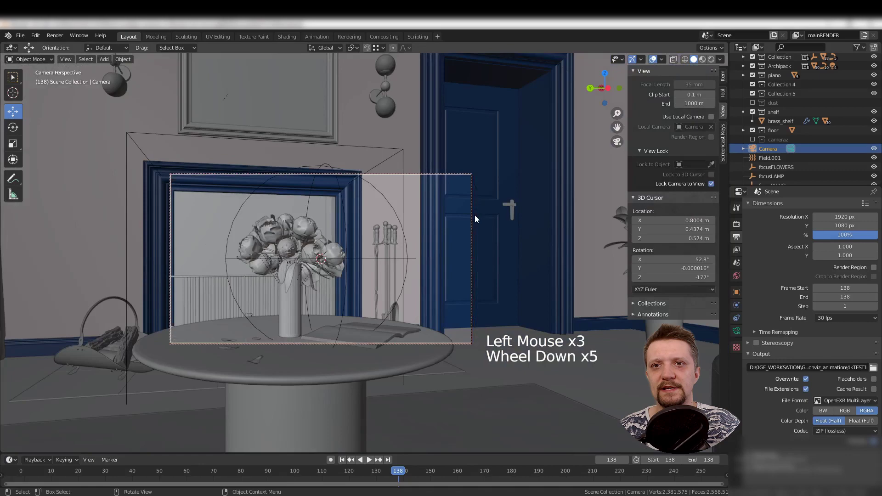
scroll(477, 217, "down", 6)
middle_click_drag(484, 221, 417, 252)
scroll(437, 243, "down", 4)
scroll(420, 242, "up", 2)
scroll(410, 253, "down", 1)
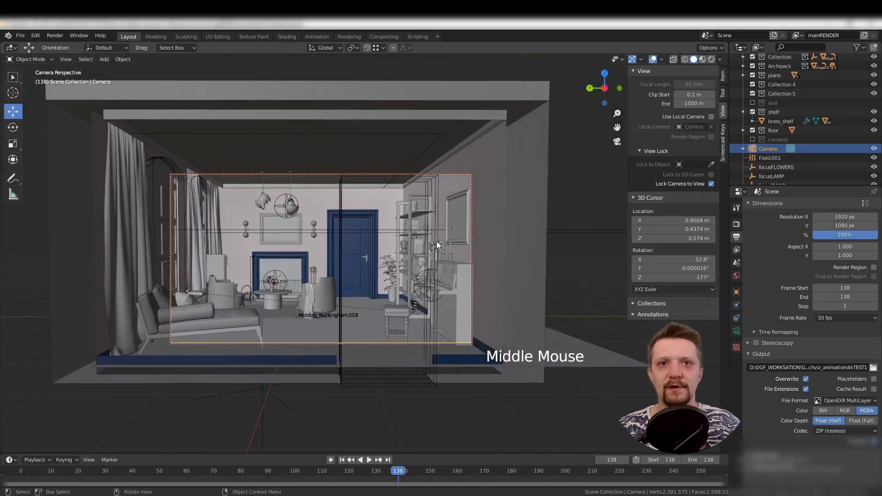
scroll(437, 242, "down", 1)
scroll(431, 241, "up", 1)
mouse_move(426, 241)
middle_mouse_down("shift")
mouse_move(439, 239)
mouse_move(431, 239)
middle_mouse_up("shift")
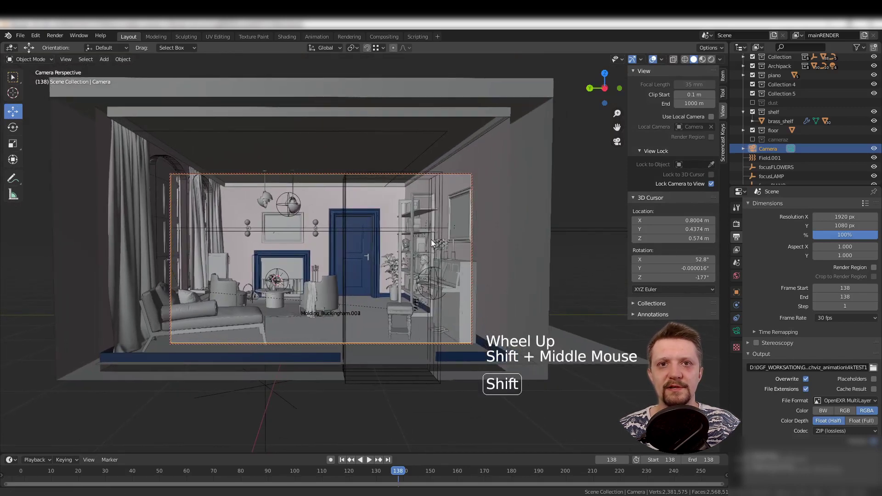
Unlock the camera, duplicate it as Camera.001, make it active and push it toward the vase.
left_click(382, 201)
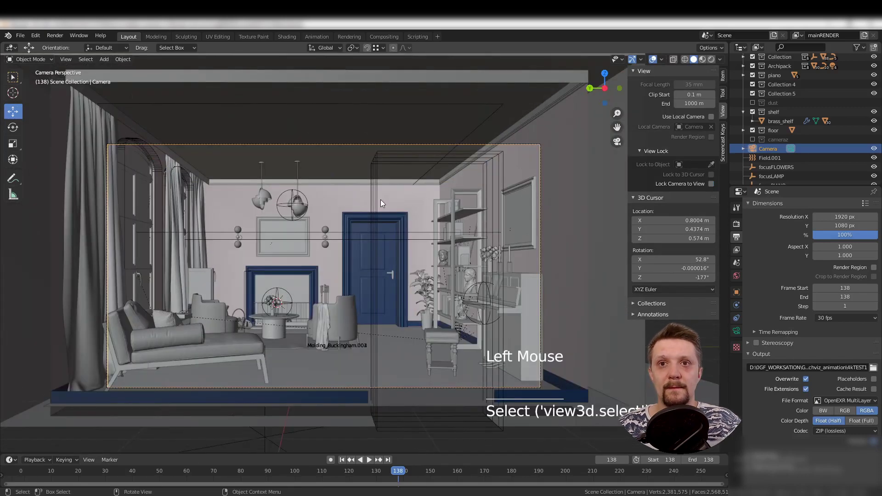
key("shift+d")
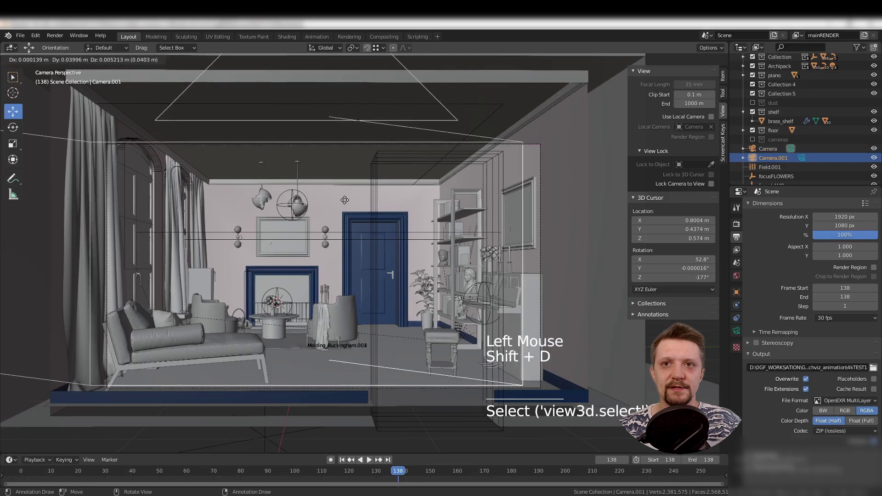
left_click(222, 197)
key("ctrl+KP_0")
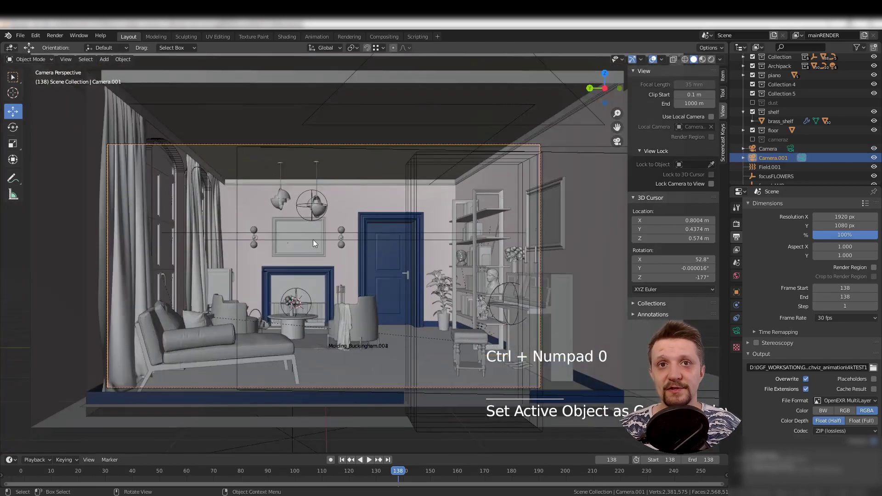
key("g")
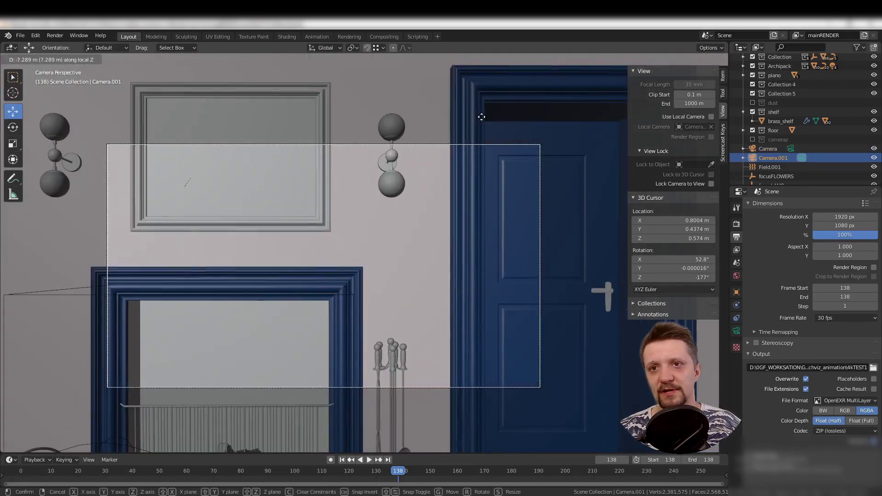
left_click(480, 114)
key("g")
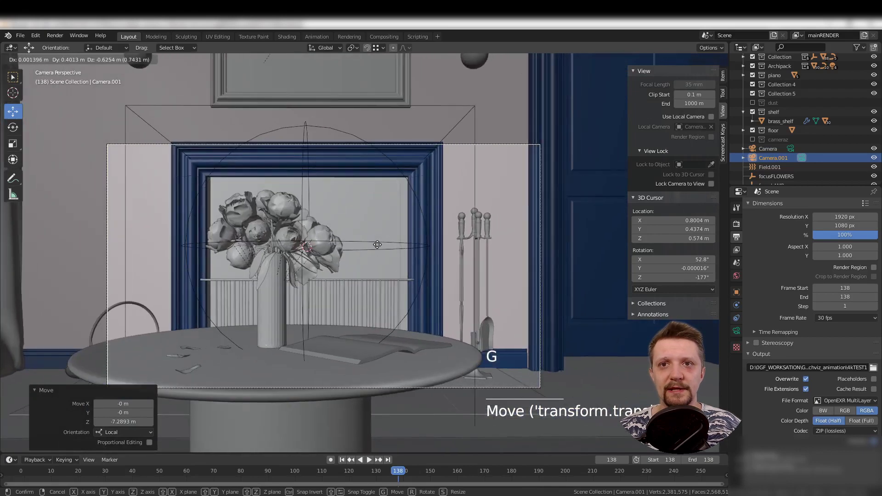
left_click(377, 220)
Set the render resolution to 2000 × 2000 px.
left_click_drag(845, 225, 845, 217)
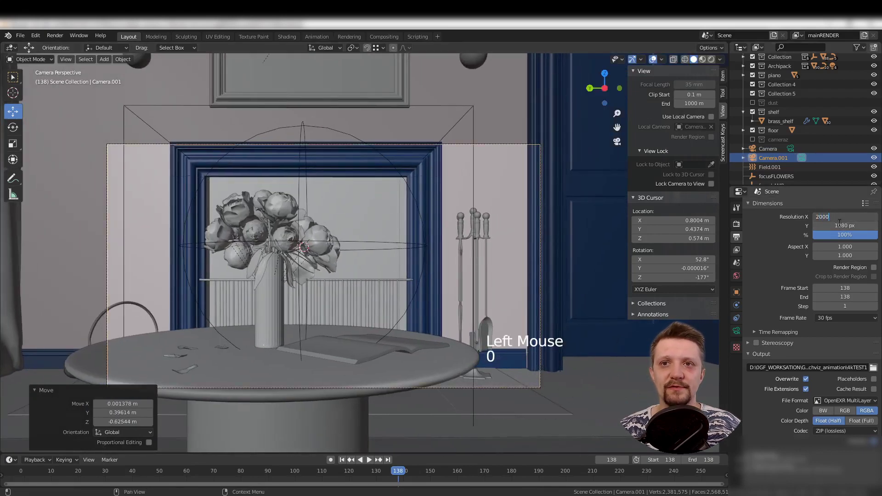
left_click(836, 225)
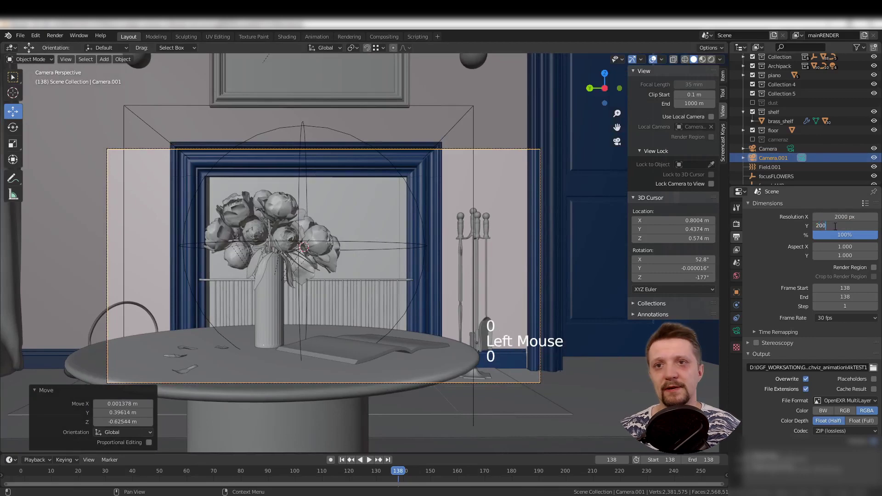
type("2000")
scroll(305, 274, "down", 2)
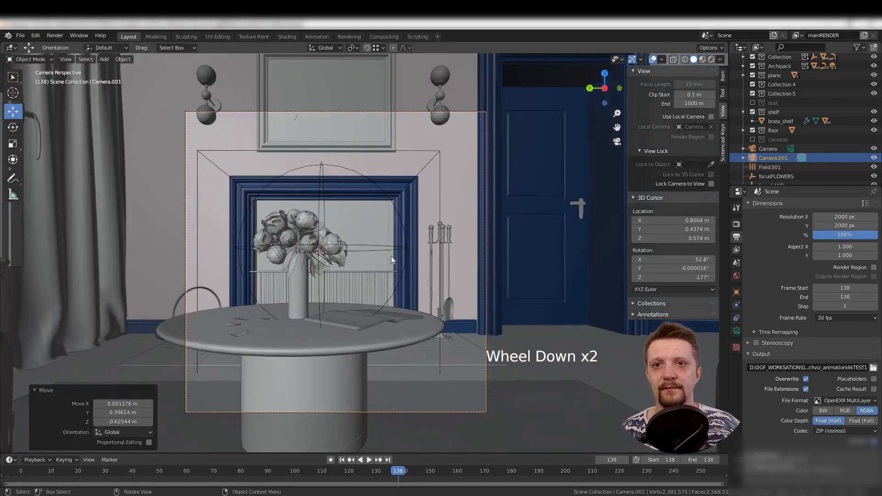
Refine Camera.001's depth to frame the fireplace, table and vase closely.
key("g")
key("g")
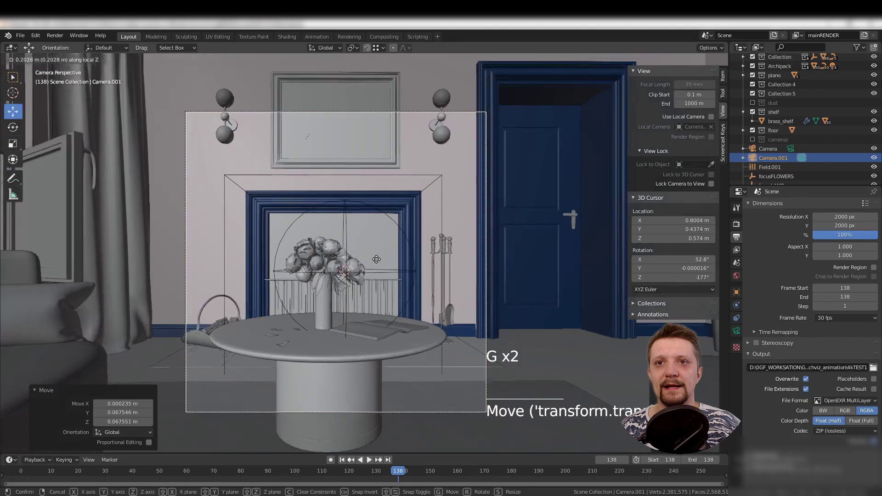
left_click(374, 269)
key("g")
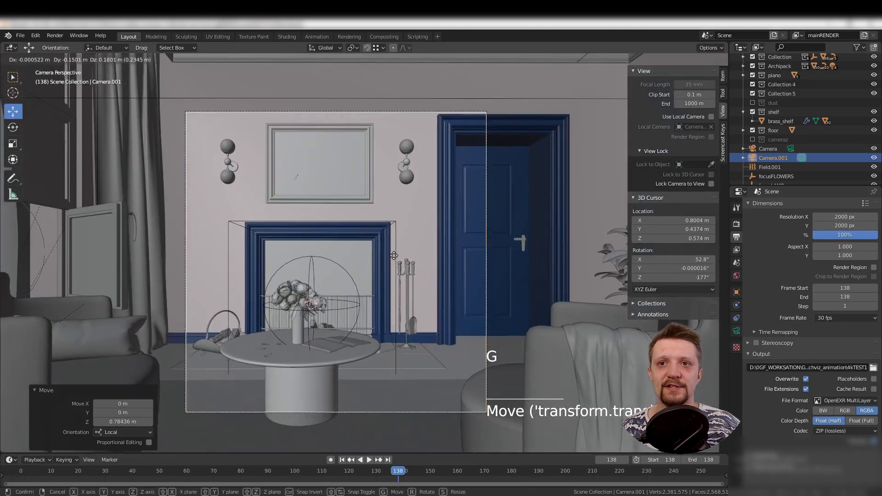
left_click(393, 254)
left_click(455, 287)
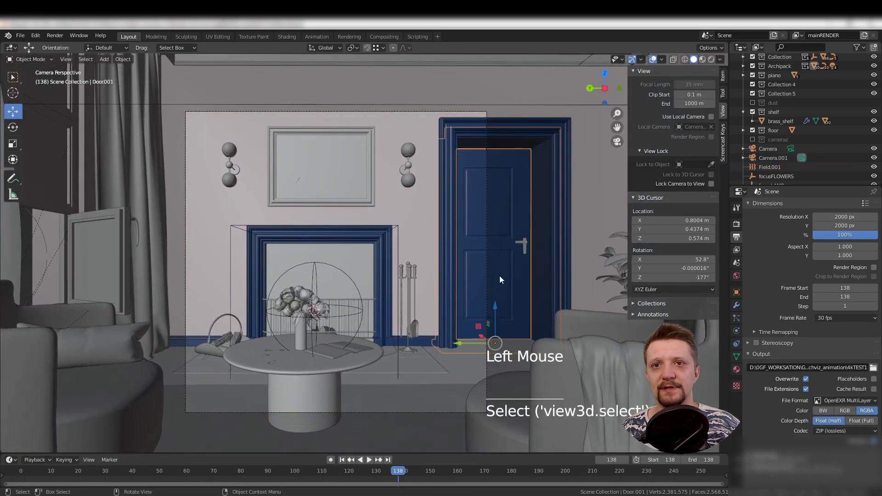
scroll(424, 295, "down", 5)
Select Camera and make it the active scene camera with Ctrl+Numpad 0.
left_click(313, 196)
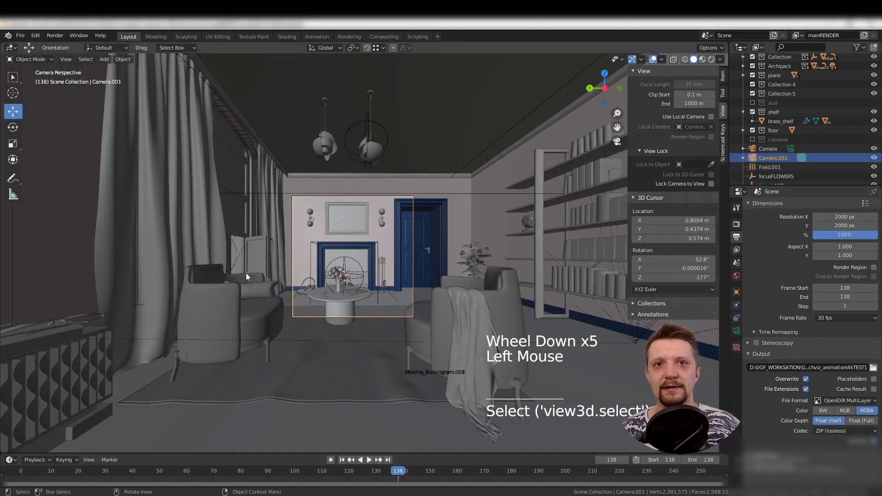
scroll(276, 276, "down", 7)
middle_click_drag(367, 277, 459, 304)
scroll(396, 268, "down", 4)
scroll(402, 256, "down", 2)
scroll(471, 288, "down", 2)
middle_click_drag(460, 304, 118, 263, "shift")
left_click(138, 296)
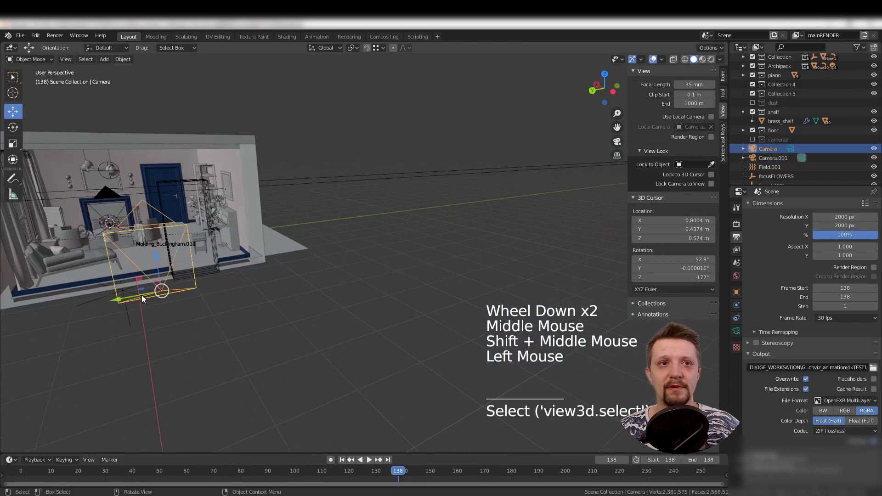
key("ctrl+KP_0")
Apply the HDV 1080p preset for 1440×1080 px at 23.98 fps.
scroll(130, 278, "up", 2)
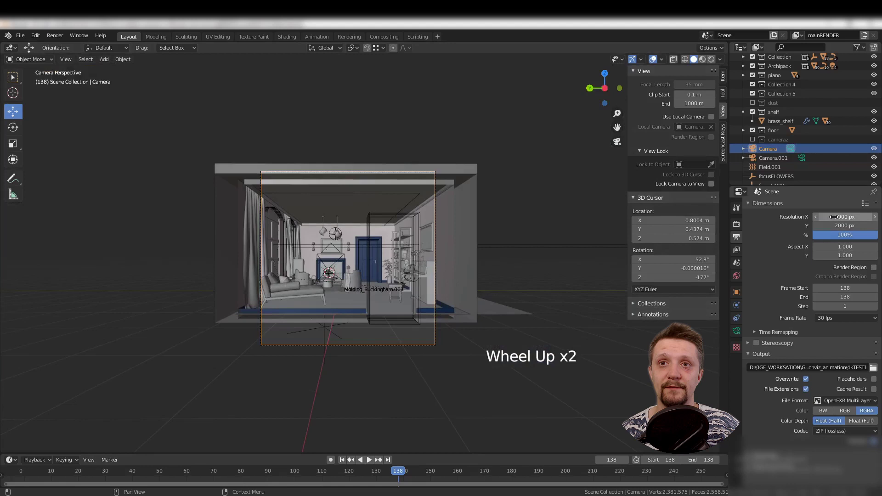
scroll(848, 221, "up", 2)
left_click(866, 203)
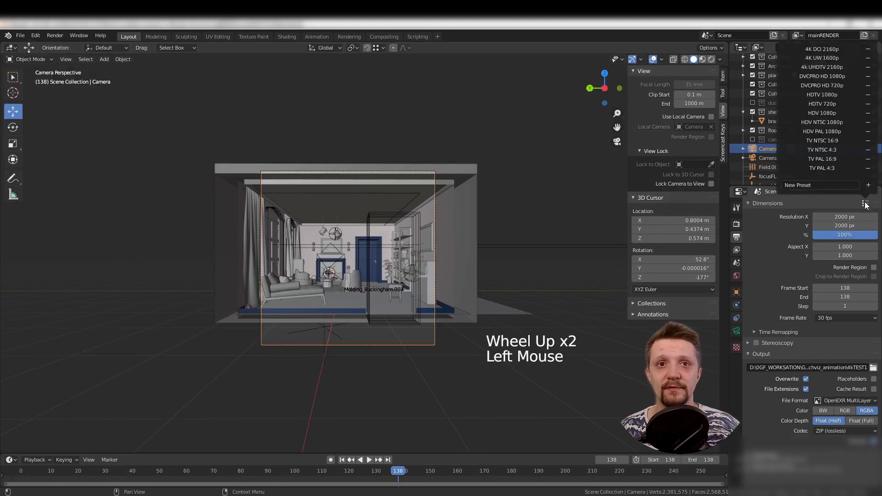
left_click(828, 112)
Select Camera.001, leave camera view, and delete Camera.001.
scroll(350, 254, "up", 3)
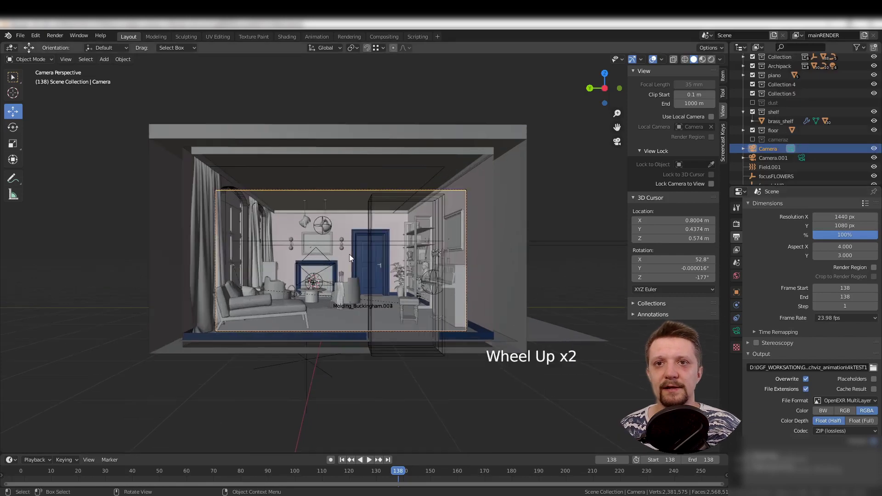
scroll(306, 272, "up", 1)
left_click(302, 281)
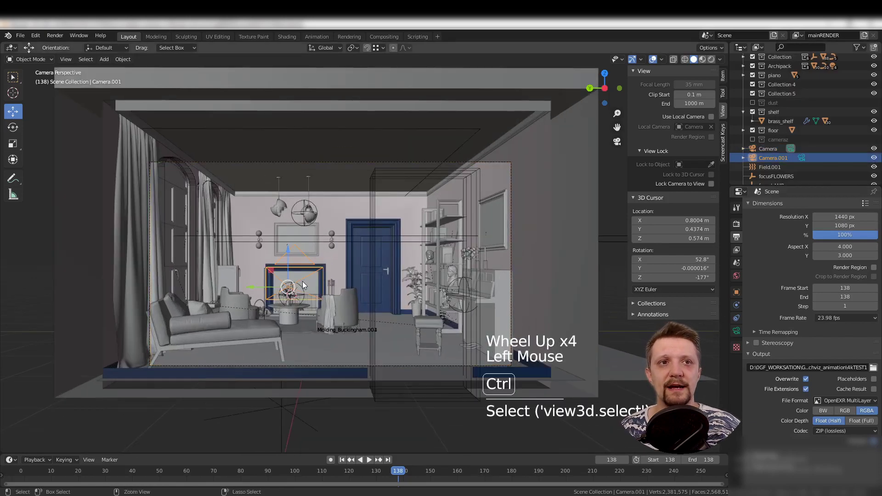
key("KP_0")
key("KP_0")
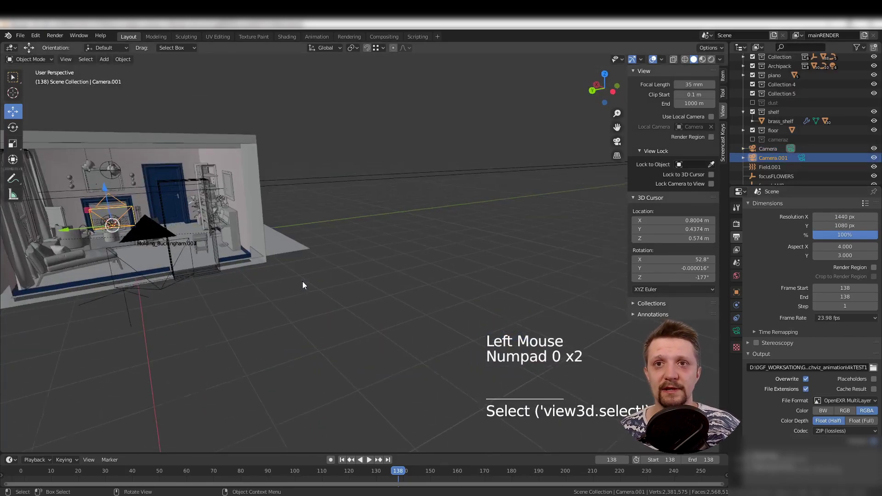
scroll(353, 307, "up", 3)
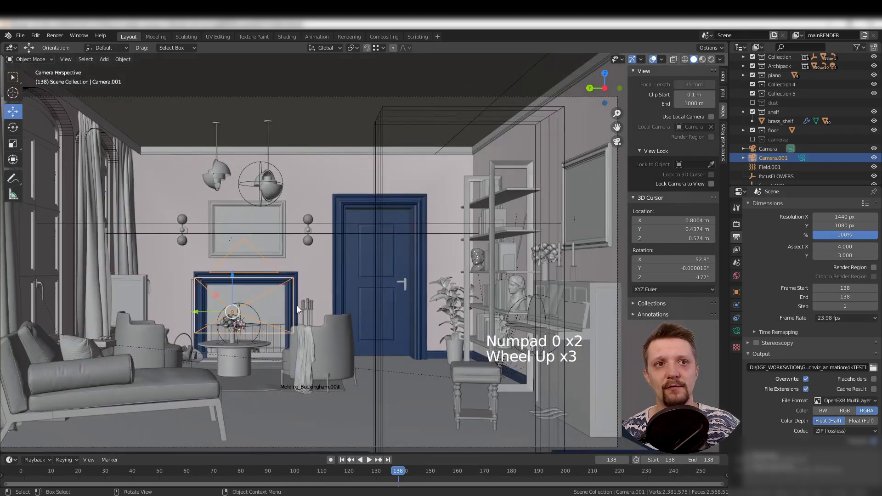
scroll(296, 305, "down", 2)
key("Delete")
scroll(341, 258, "down", 3)
middle_click_drag(341, 258, 242, 294, "shift")
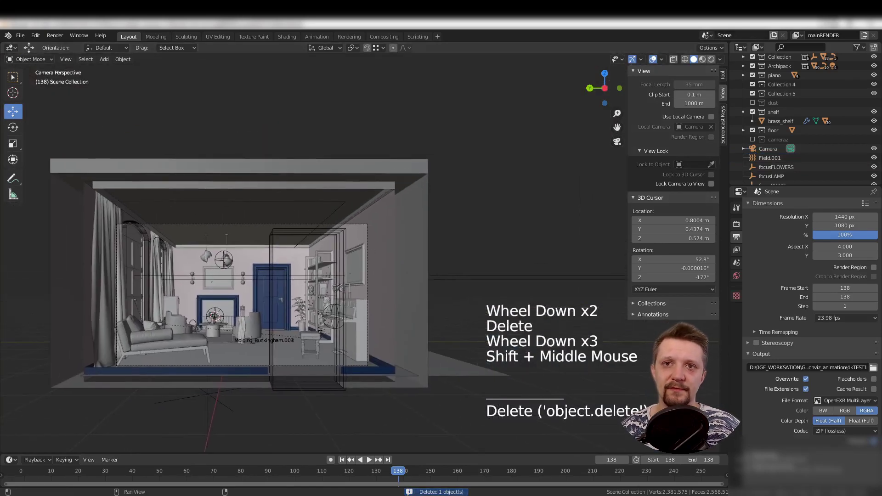
Widen the right-side panels and choose Horizontal Split for the Properties area.
left_click(708, 36)
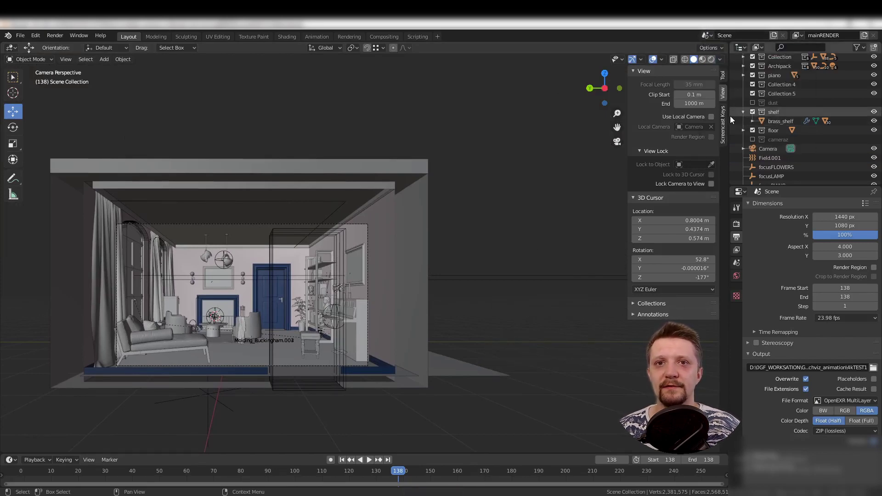
left_click_drag(730, 116, 622, 116)
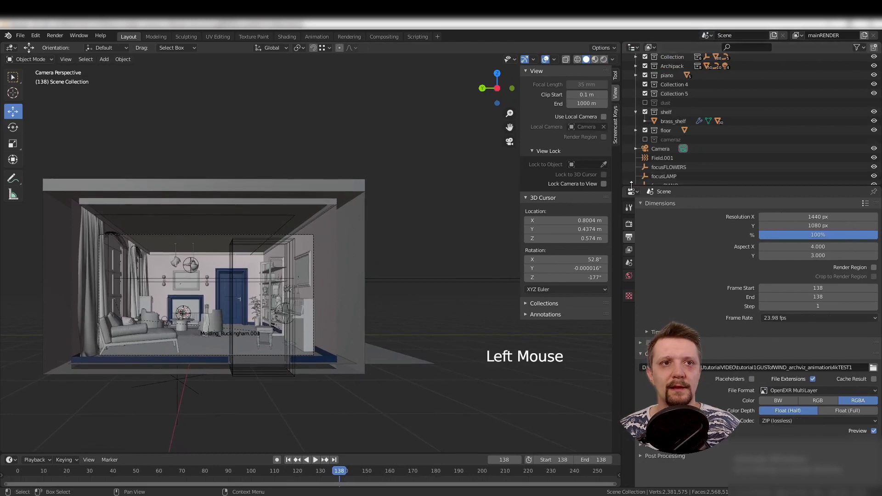
right_click(621, 215)
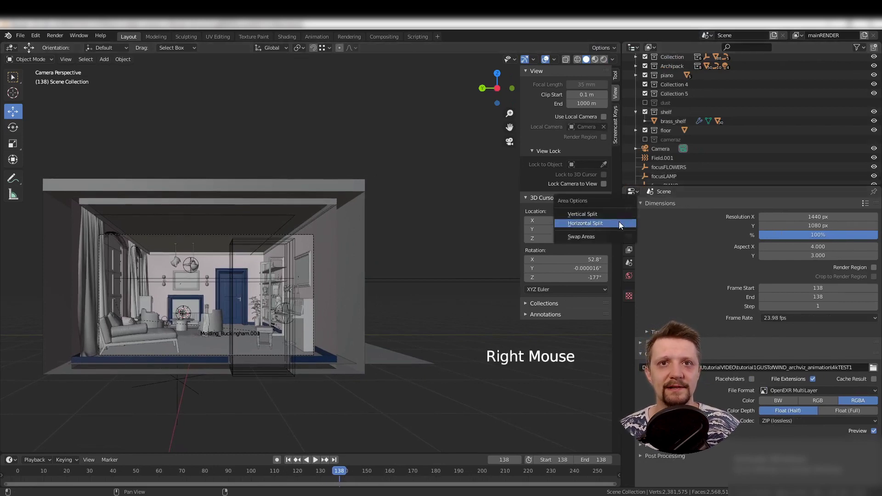
left_click(619, 223)
Place the split and turn the upper panel into an Outliner in Scenes display mode.
left_click(725, 293)
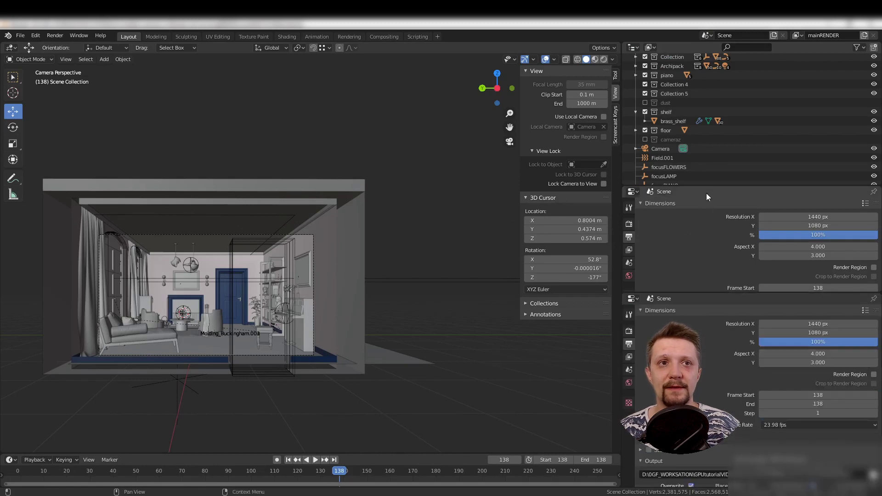
left_click_drag(708, 185, 703, 124)
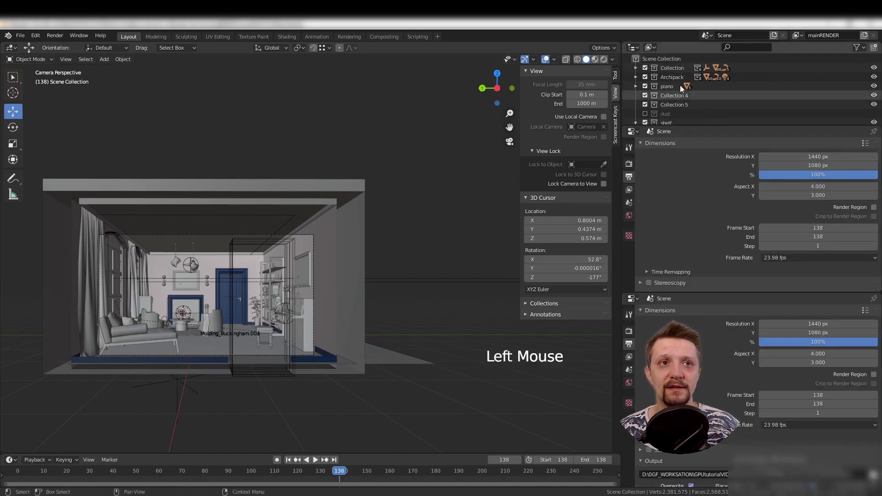
left_click(632, 131)
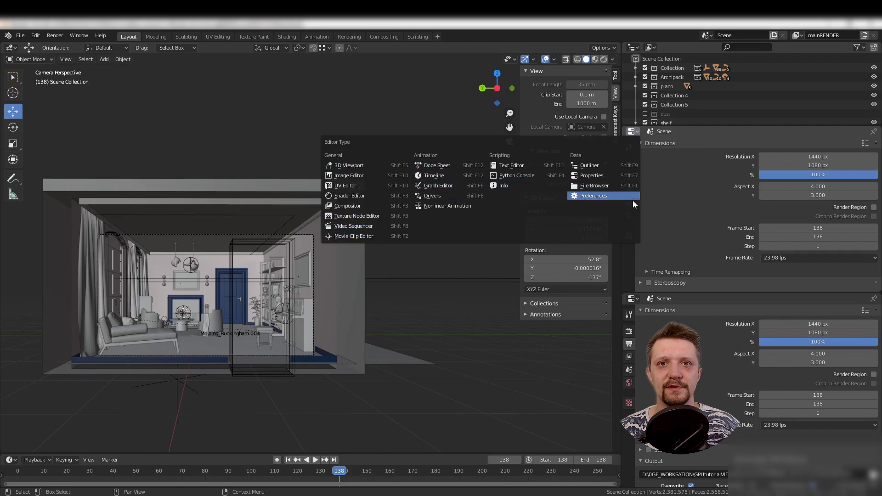
left_click(593, 166)
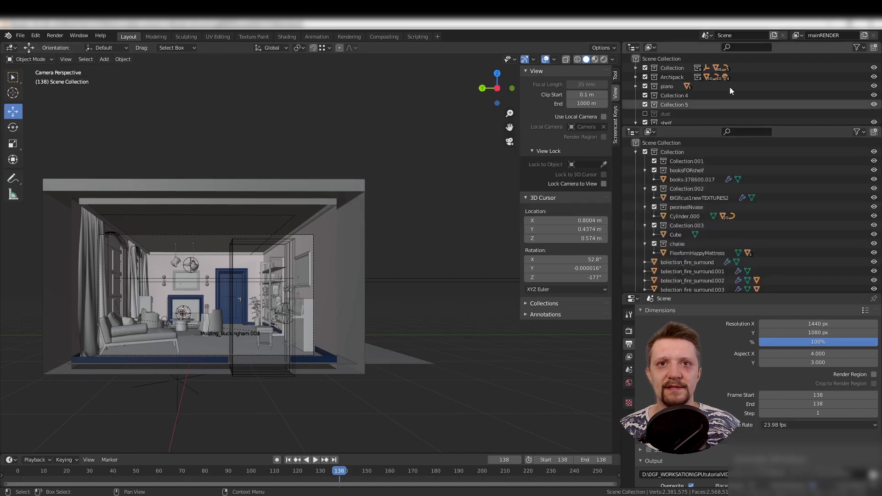
left_click(655, 131)
left_click(677, 142)
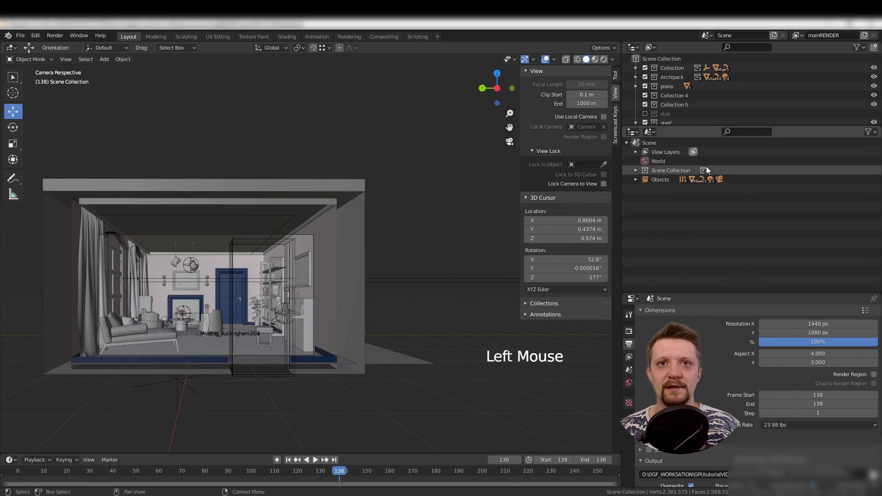
Rename the scene to 'mainSHOT' and collapse its tree.
left_click(669, 152)
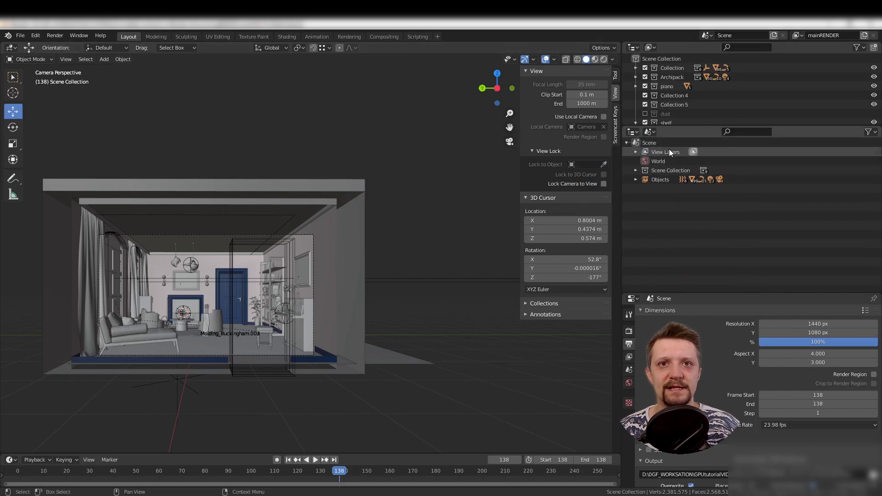
double_click(661, 144)
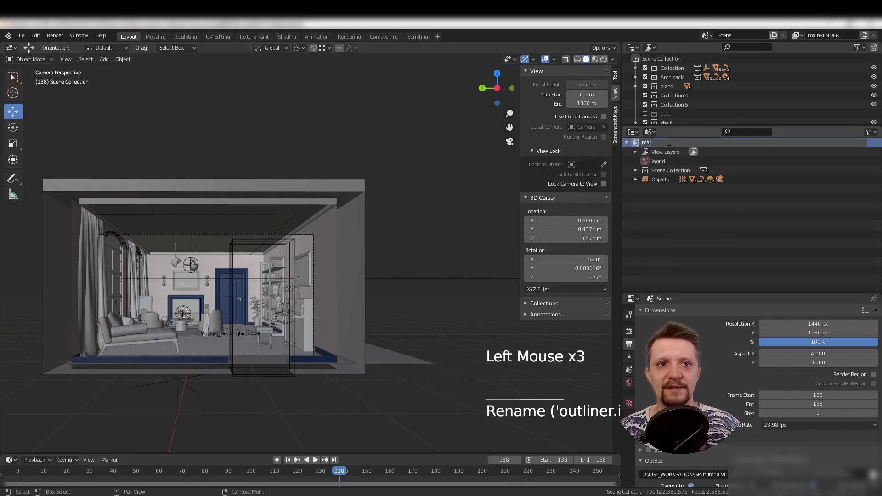
type("mainSHOT")
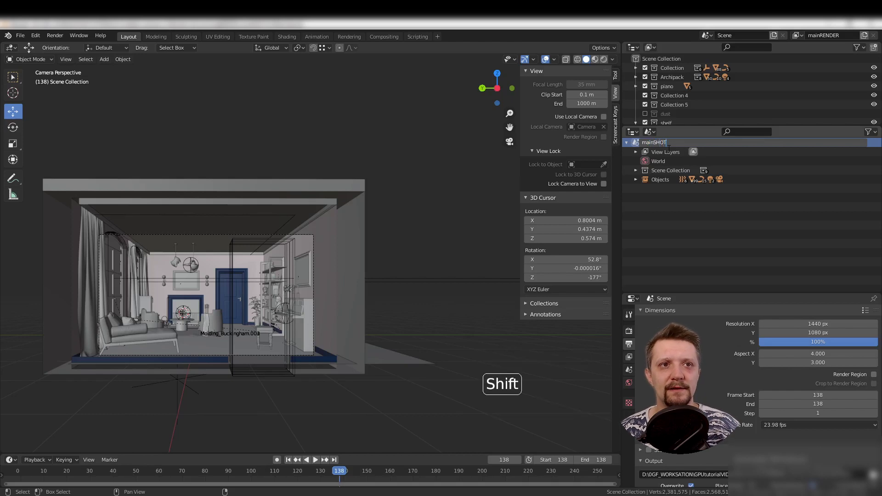
key("Return")
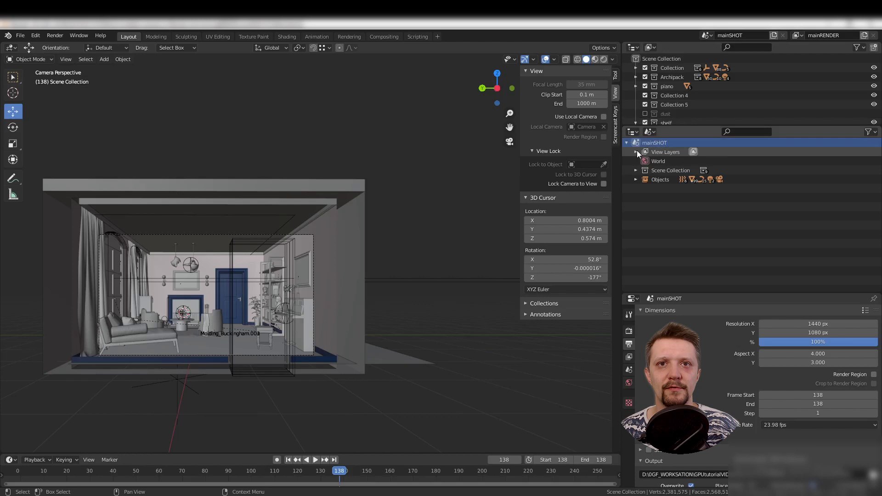
left_click(627, 143)
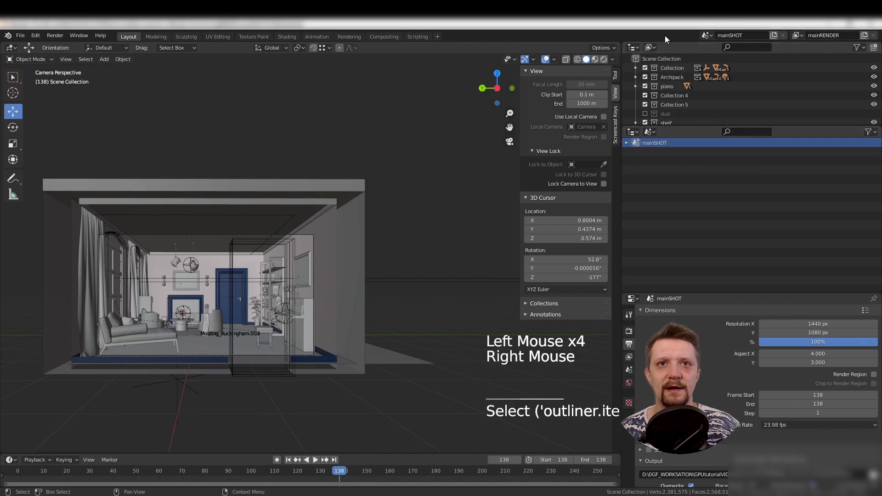
Create a linked copy of mainSHOT as the new scene mainSHOT.001.
left_click(774, 35)
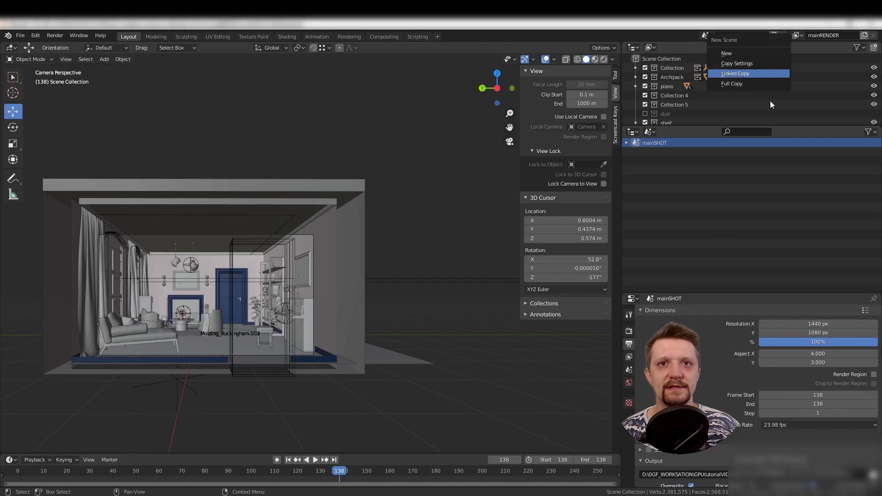
left_click(749, 73)
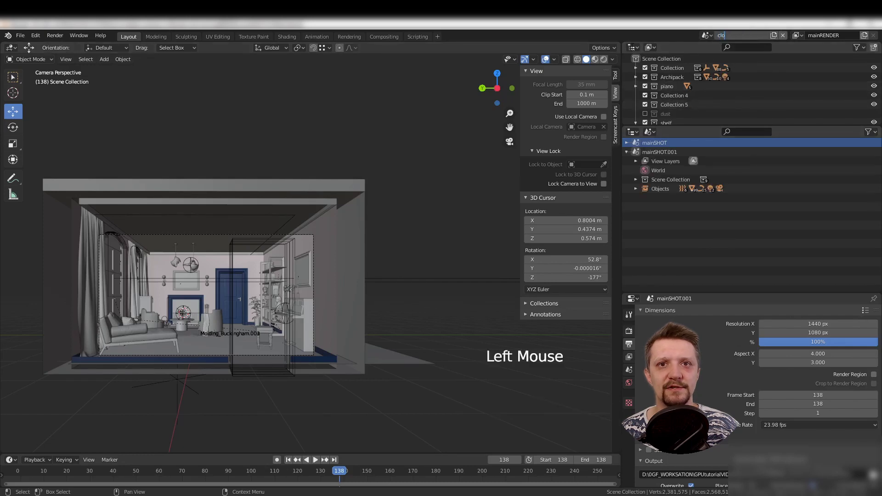
Add Camera.001 aimed at the vase and set the render resolution to 2000 × 2000 px.
key("shift+a")
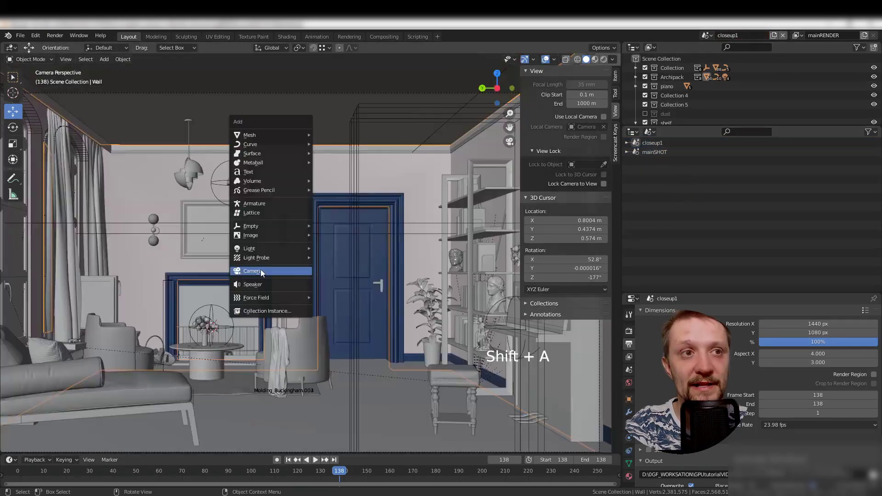
left_click(260, 271)
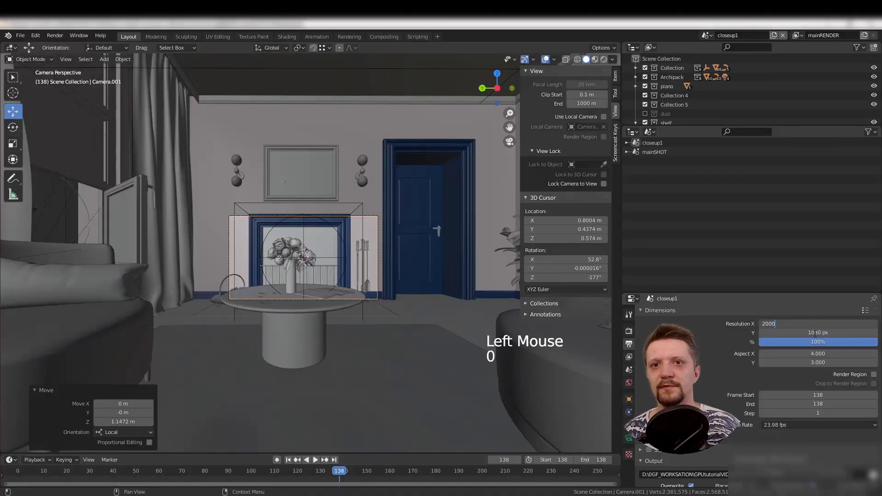
left_click(811, 332)
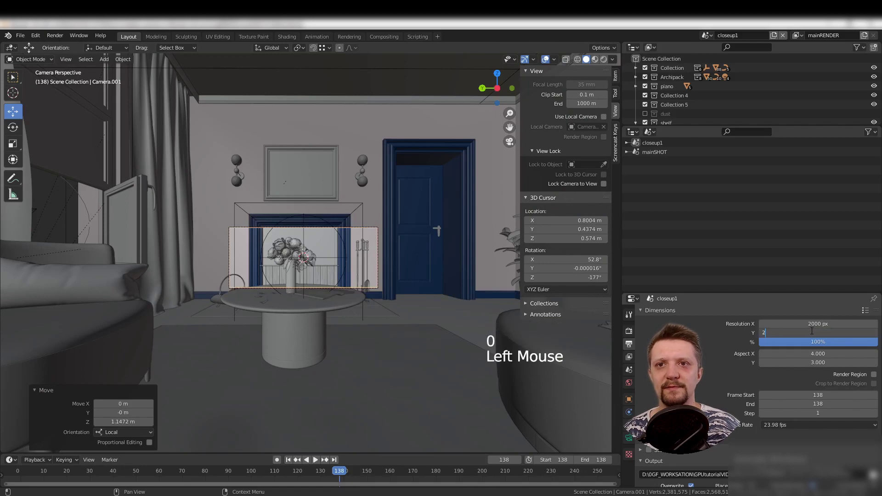
type("2000")
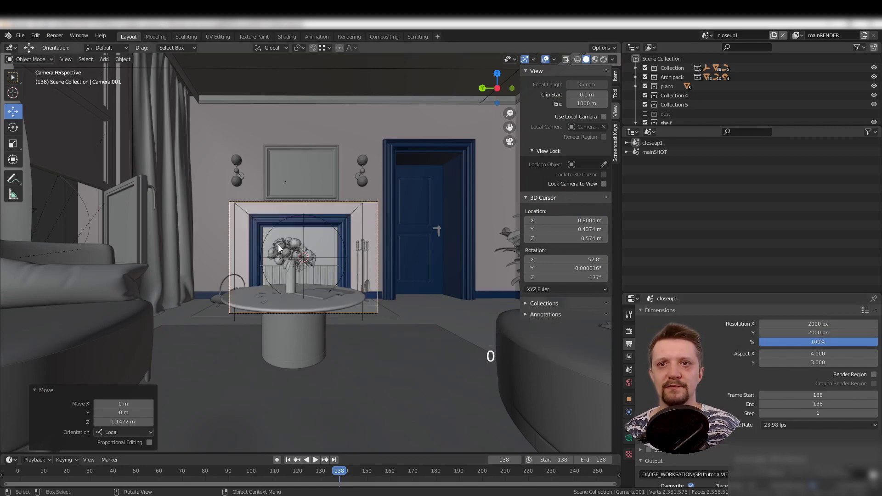
left_click(387, 287)
left_click(388, 286)
Orbit to see the whole room, select the camera, and make mainSHOT the active scene.
scroll(387, 287, "down", 6)
middle_click_drag(388, 285, 387, 287)
scroll(391, 286, "down", 13)
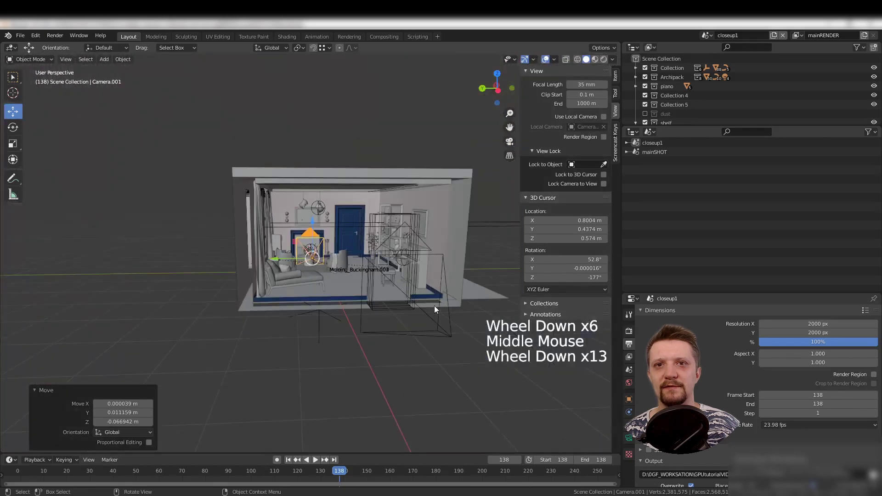
middle_click_drag(435, 305, 308, 315)
left_click(368, 324)
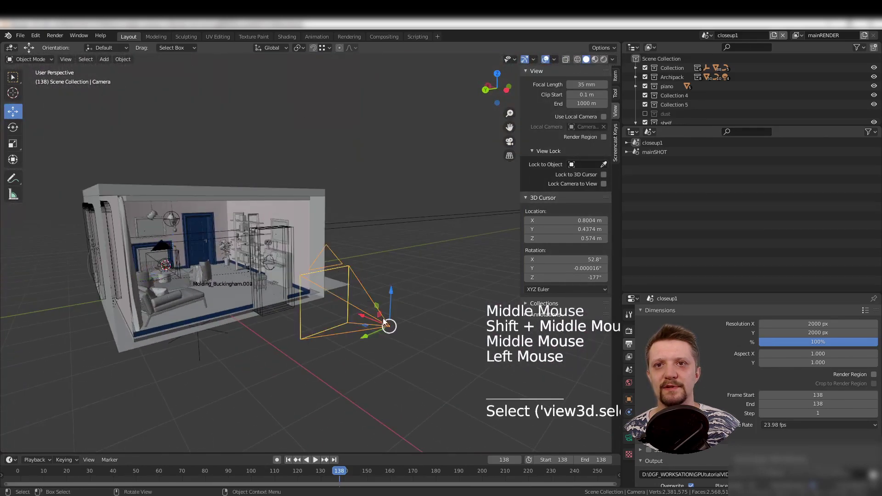
left_click(653, 153)
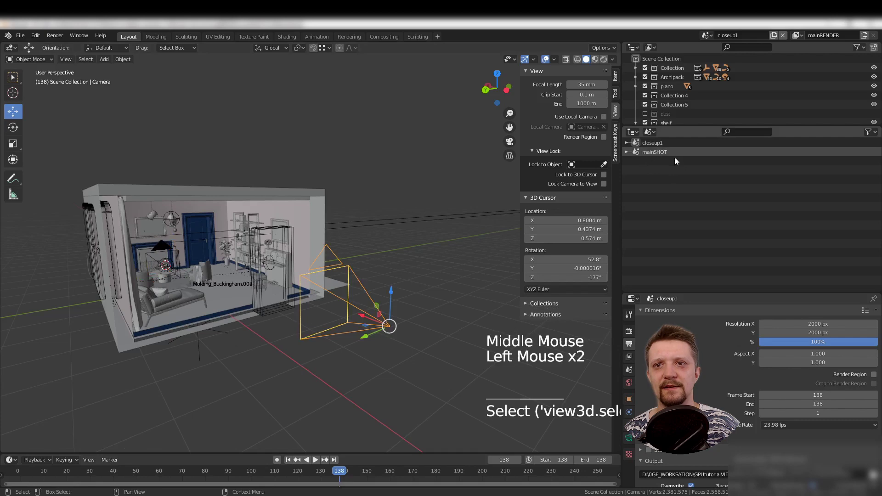
left_click(662, 153)
Look through the mainSHOT camera and show its camera Viewport Display settings.
left_click(377, 318)
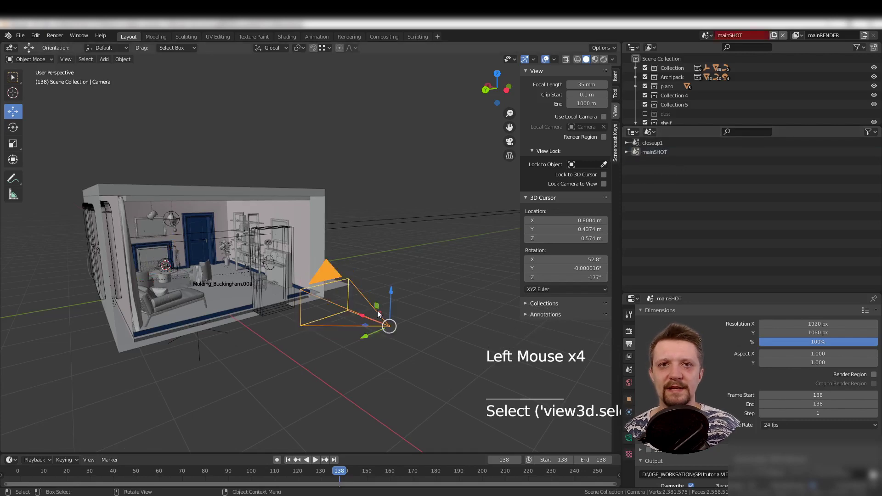
left_click(379, 236)
left_click_drag(378, 236, 376, 270)
scroll(376, 270, "up", 2)
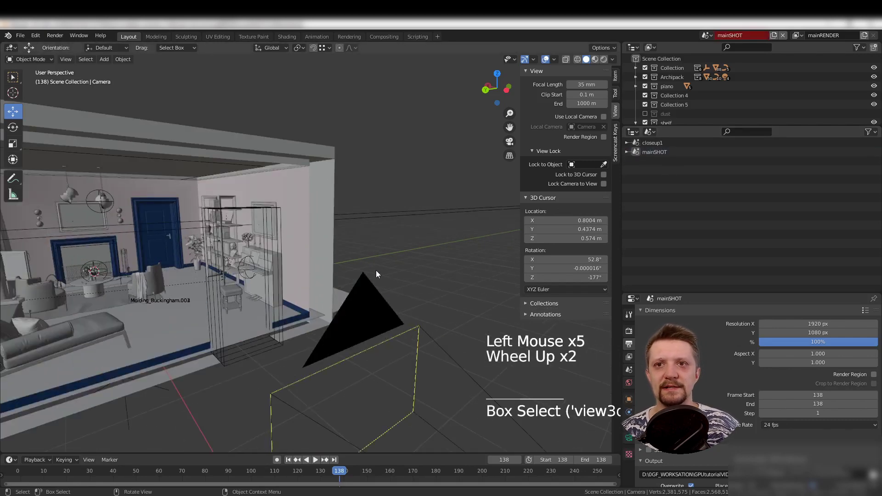
scroll(381, 271, "down", 1)
key("KP_0")
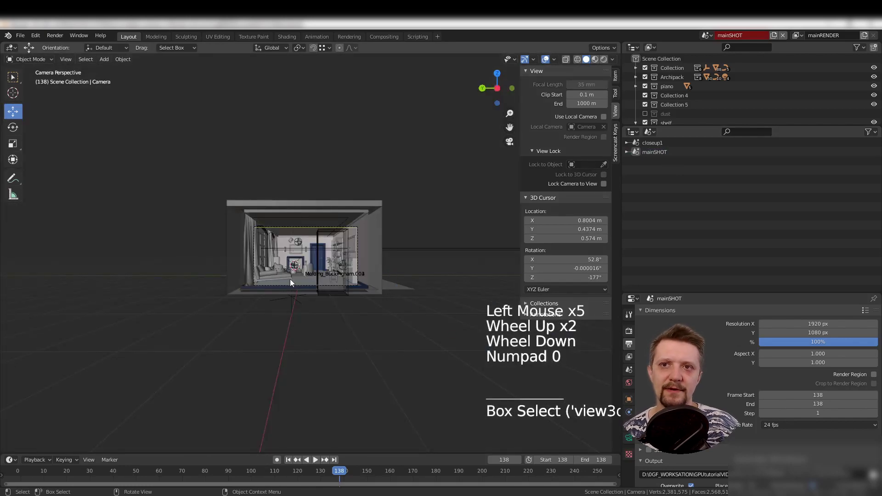
scroll(321, 279, "up", 2)
key("KP_0")
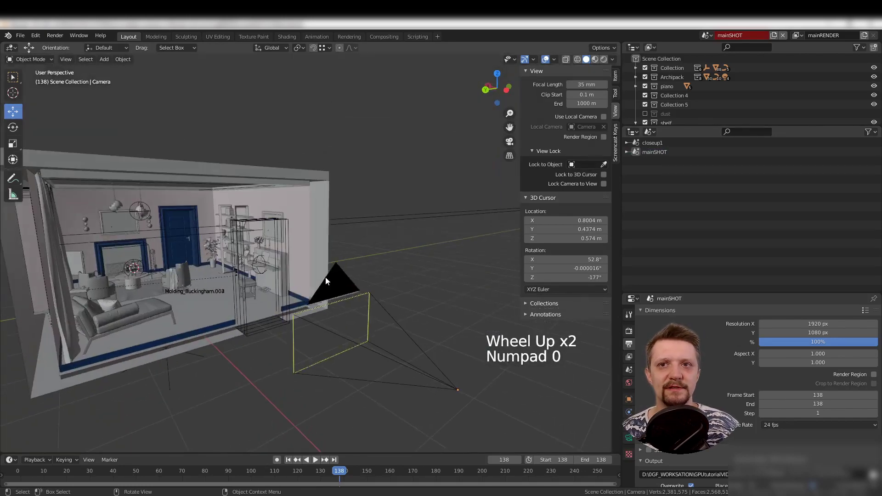
key("KP_0")
scroll(326, 277, "up", 5)
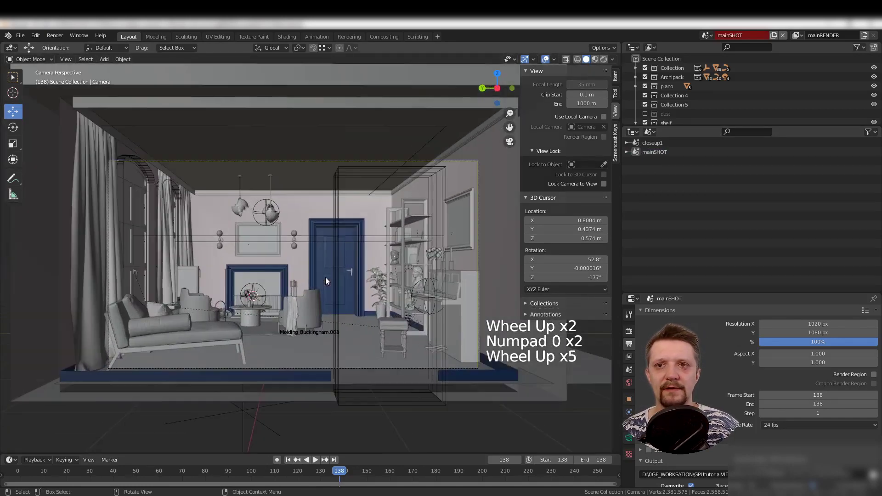
left_click(629, 437)
scroll(773, 398, "down", 8)
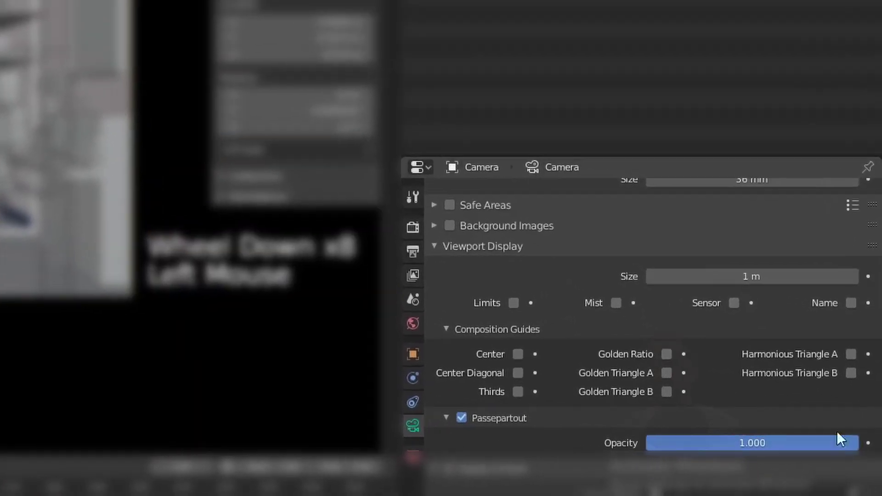
View through the camera, then switch from mainSHOT to the closeup1 scene to compare shots.
key("KP_0")
key("KP_0")
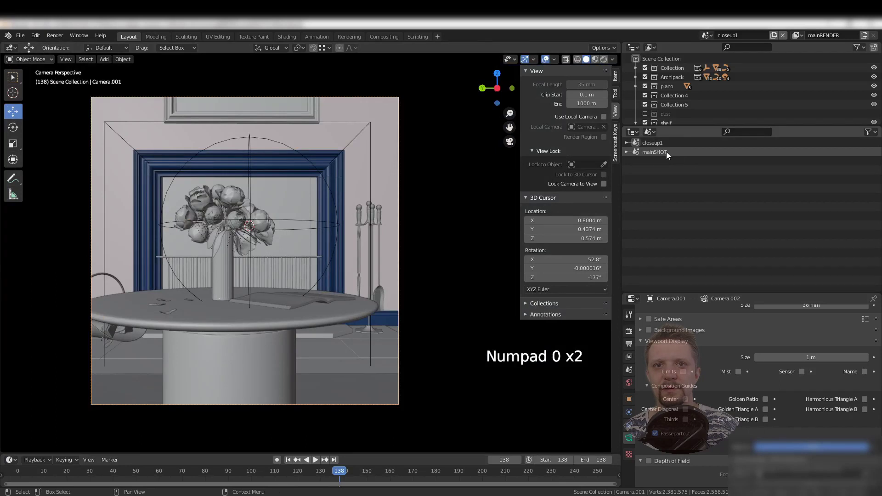
double_click(662, 152)
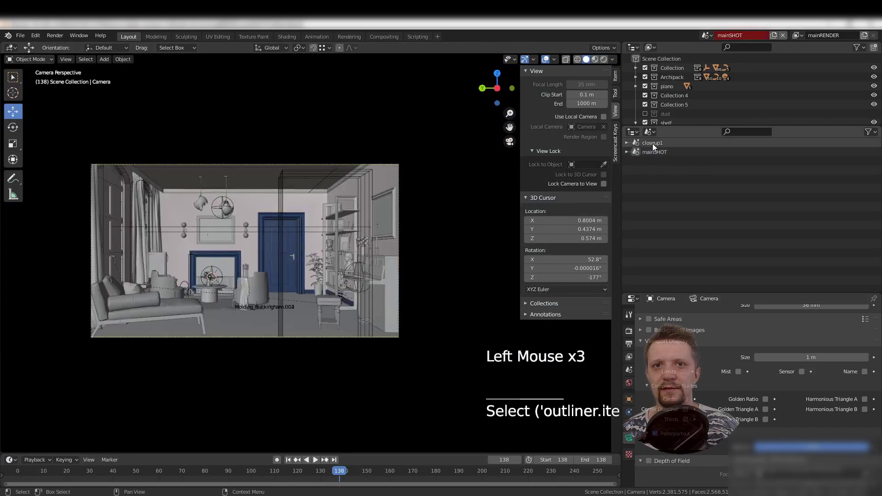
double_click(653, 143)
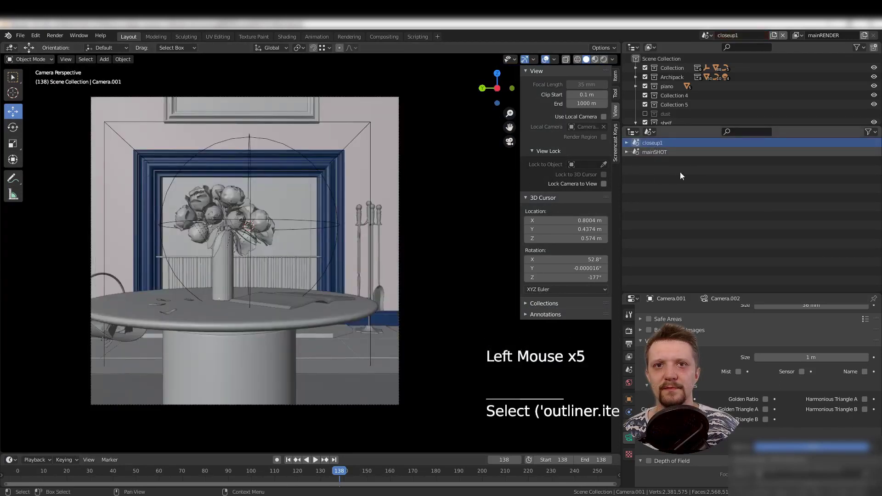
left_click(234, 192)
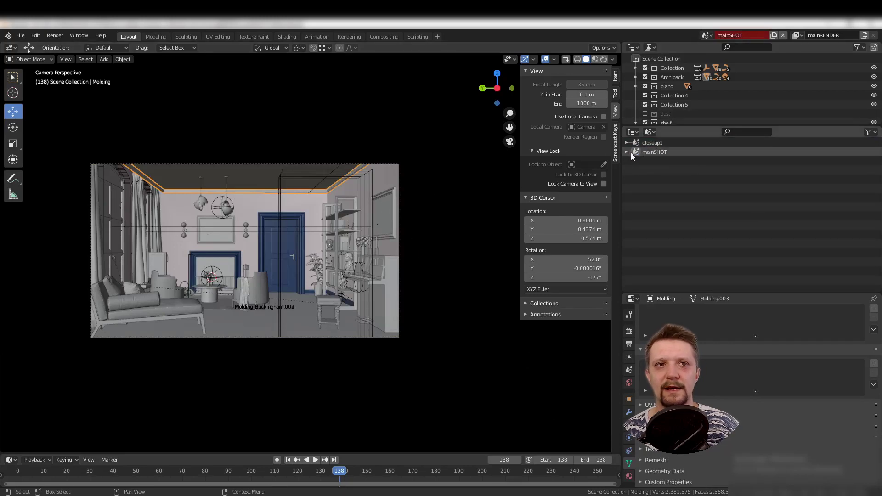
Return to the mainSHOT scene and pan across the room to bring the bookshelf into view.
scroll(179, 275, "up", 3)
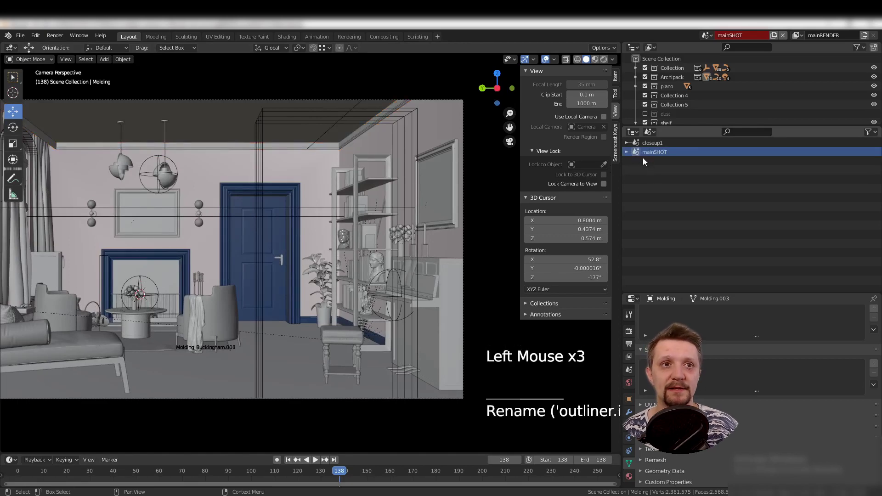
left_click(637, 156)
scroll(184, 290, "up", 2)
middle_click_drag(160, 294, 316, 257, "shift")
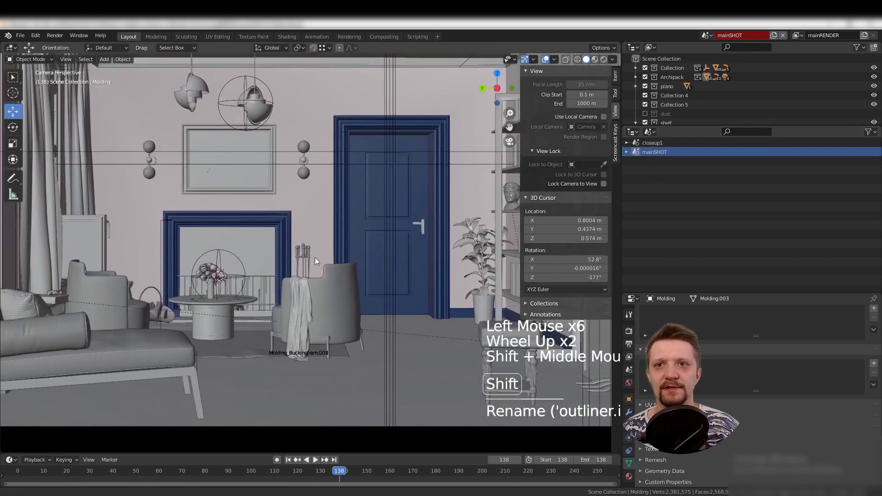
middle_click_drag(386, 247, 406, 302, "shift")
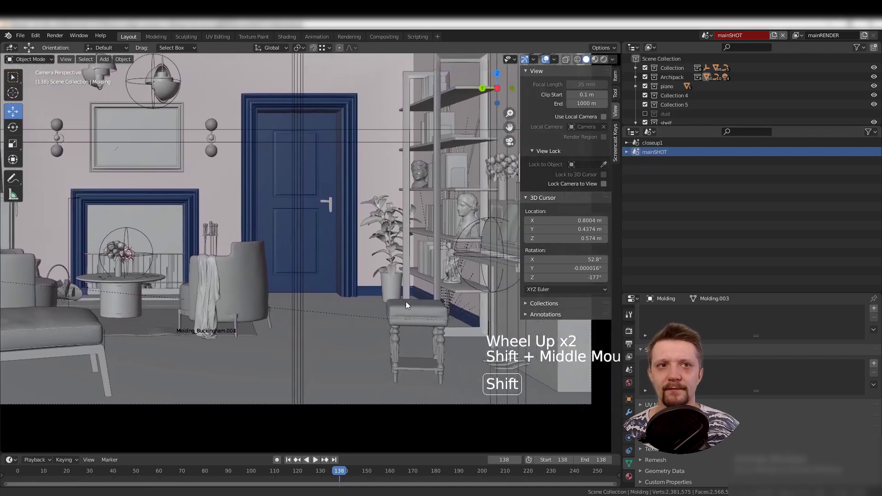